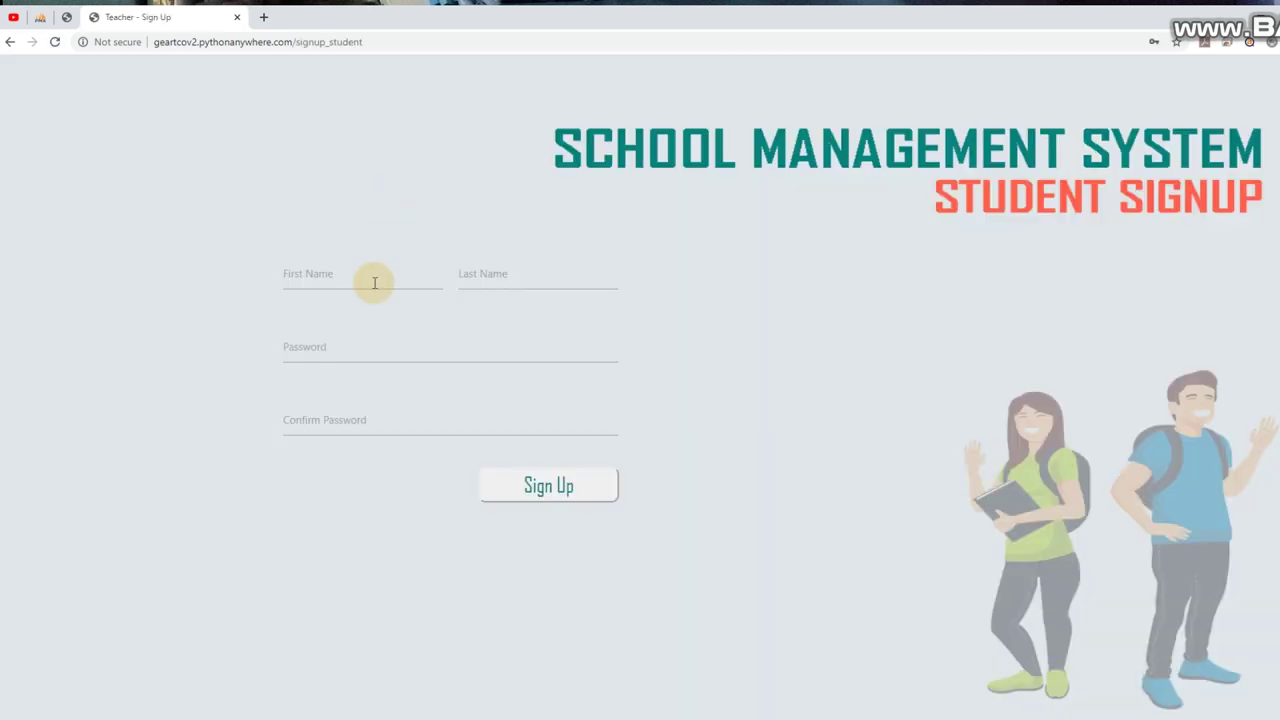
- Enter first name John, last name Doe and a matching three-character password on the student signup form
left_click(374, 282)
type("H")
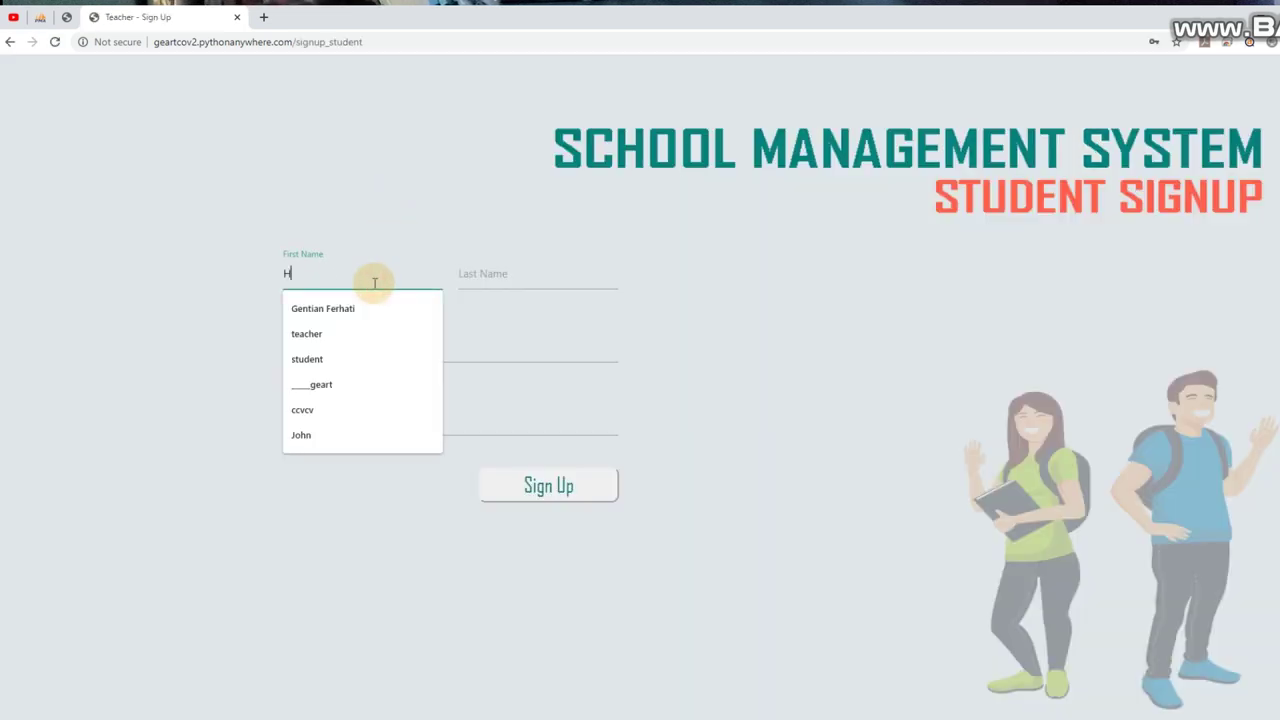
key("BackSpace")
type("John")
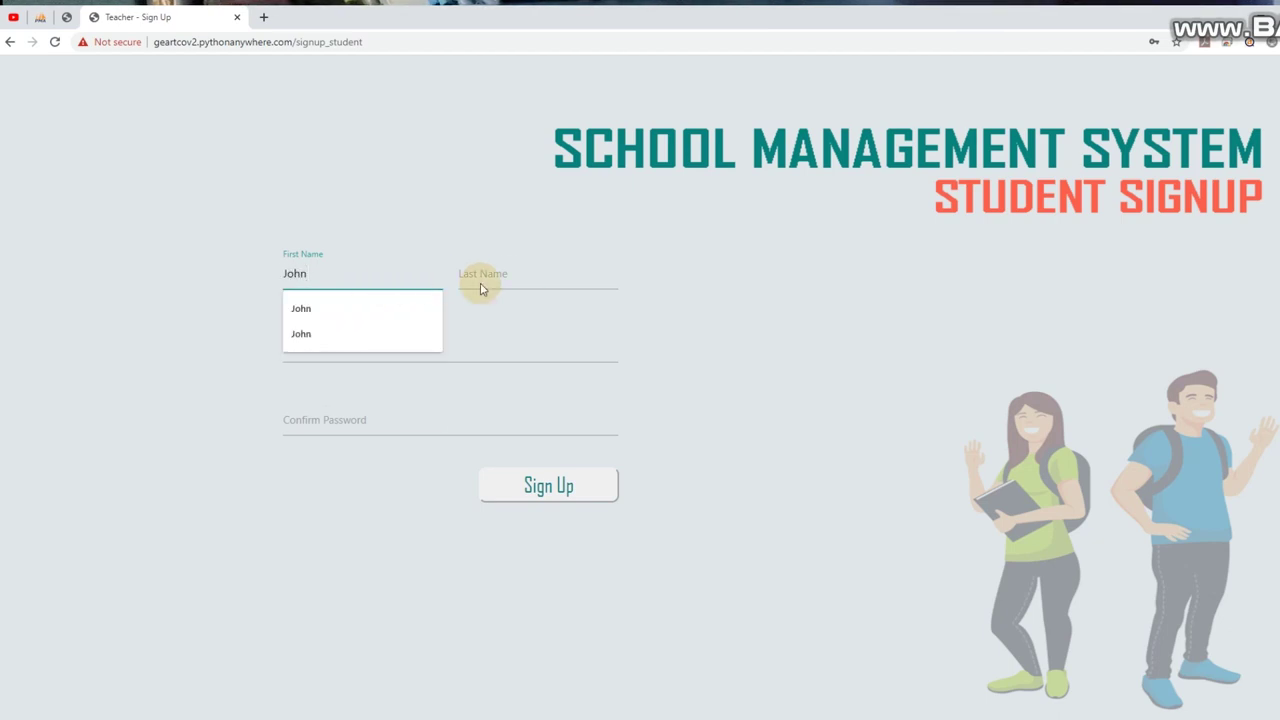
left_click(512, 277)
type("Doe")
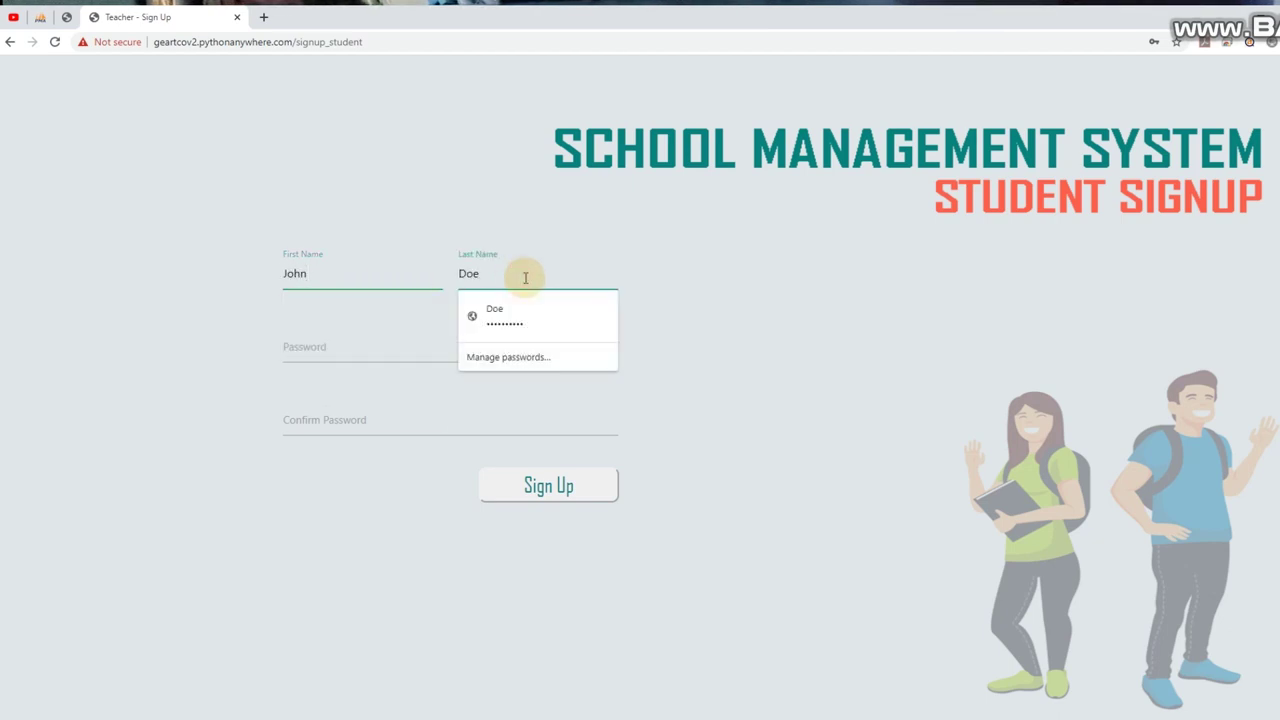
left_click(348, 343)
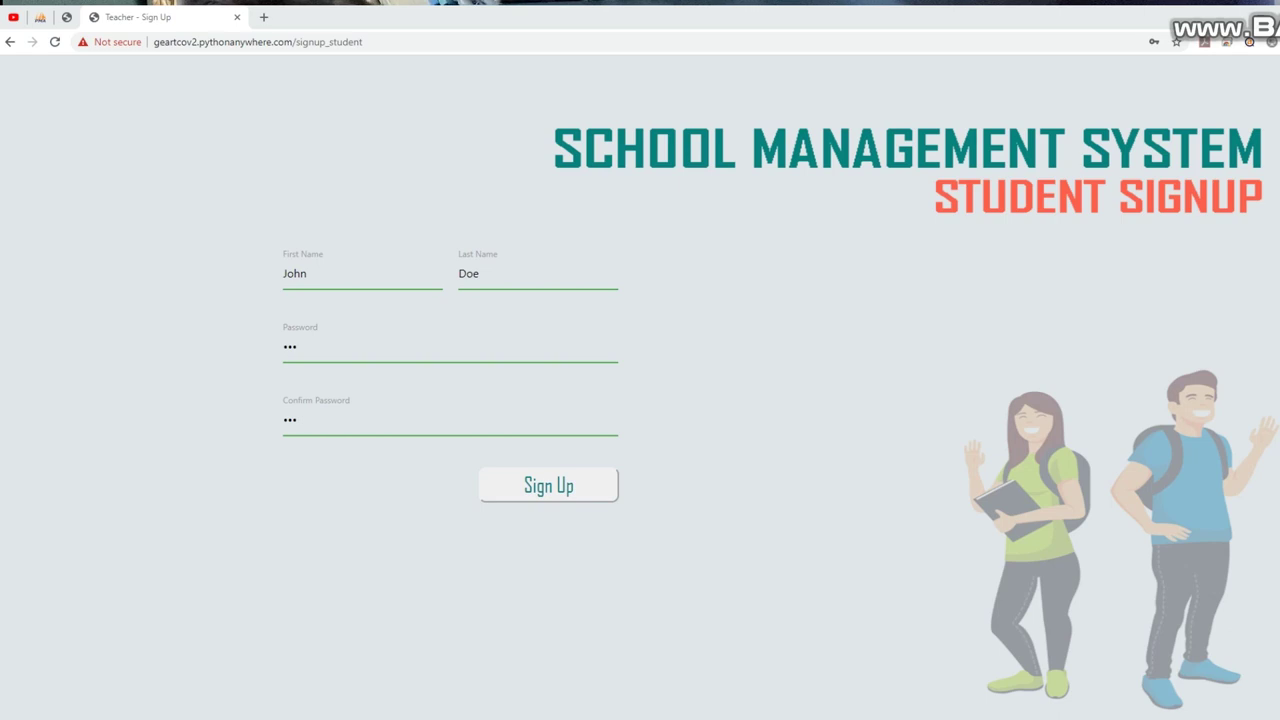
left_click(728, 423)
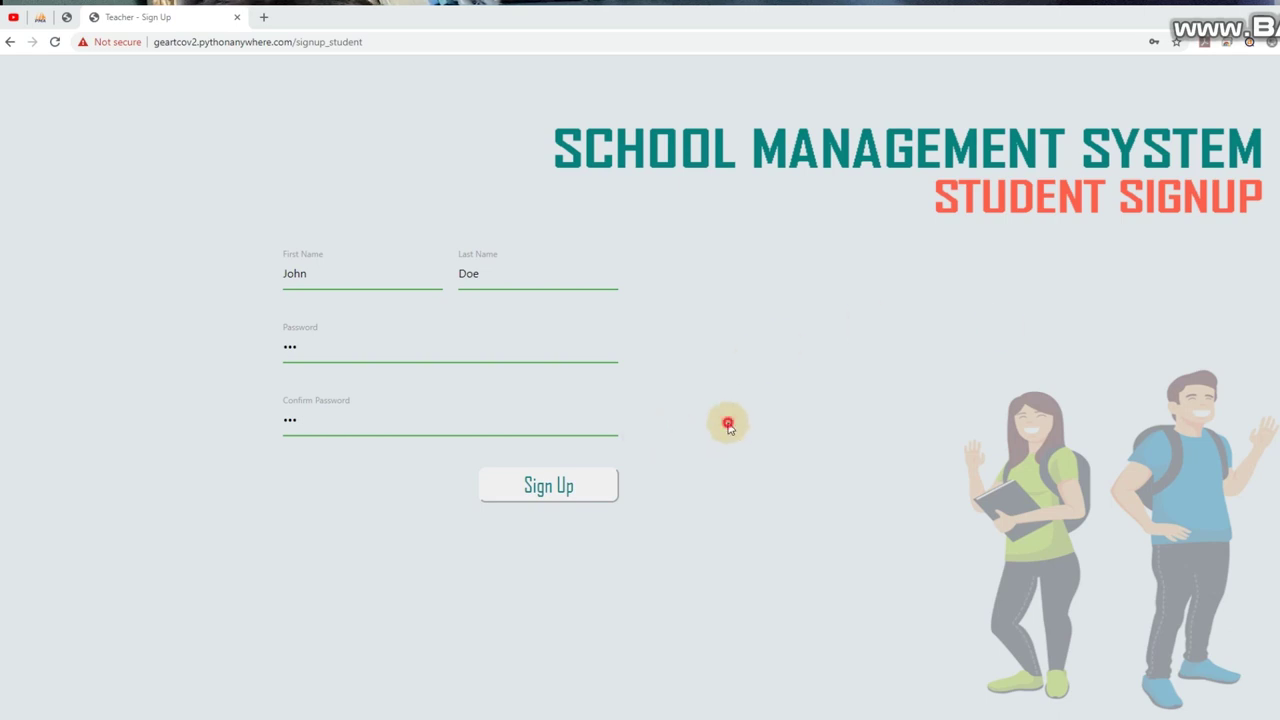
- Submit John Doe's student signup to reach his grades table page
left_click(560, 479)
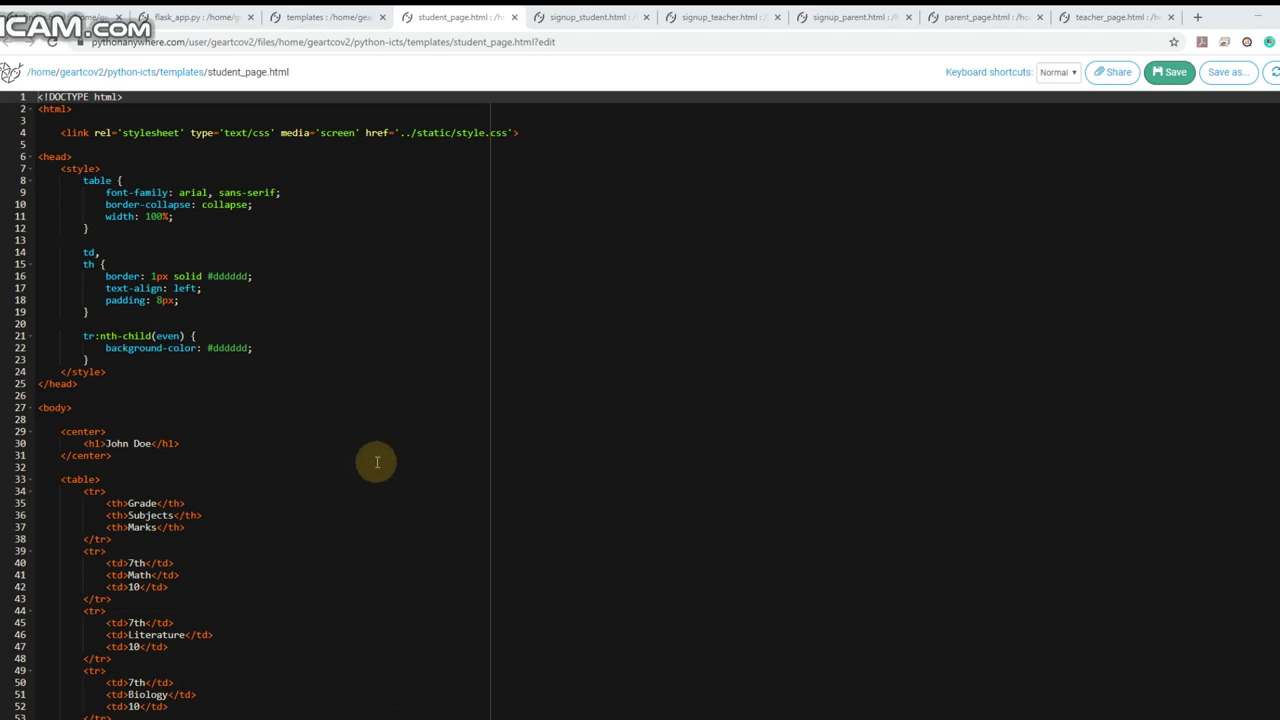
- Review the student_page.html marks table code, then return to the Teacher Signup page
scroll(468, 401, "down", 2)
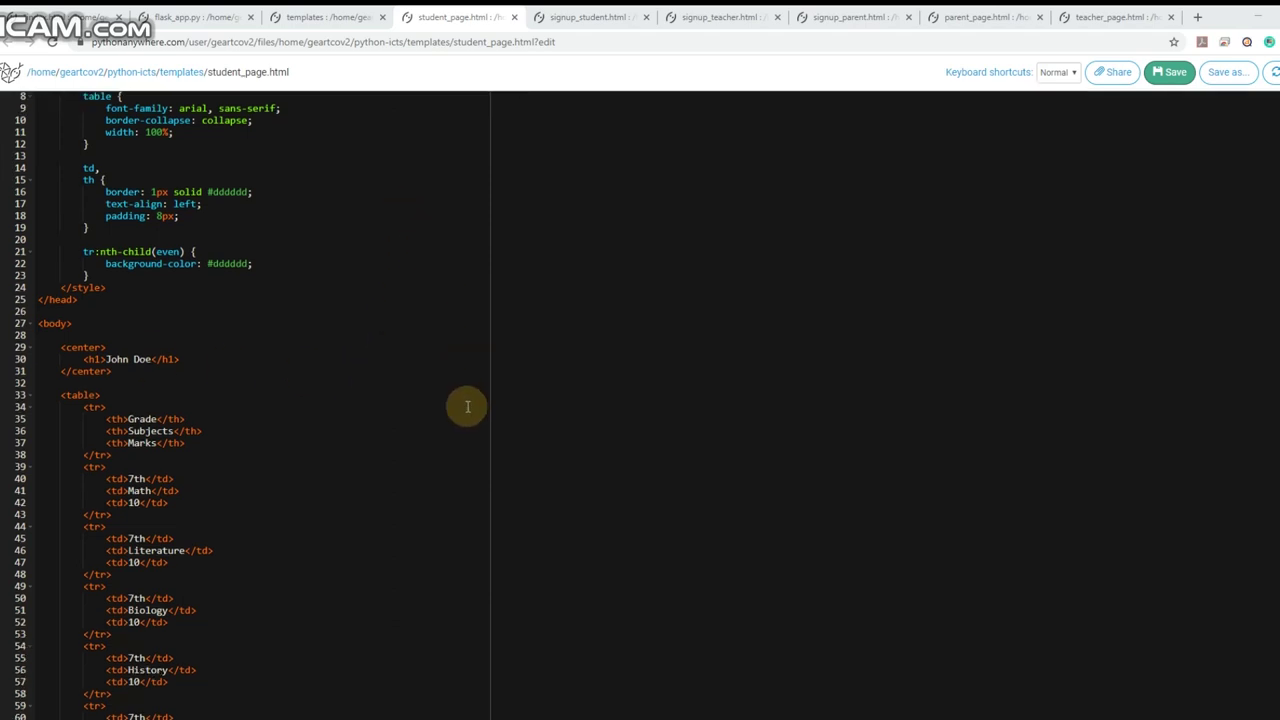
scroll(468, 401, "up", 2)
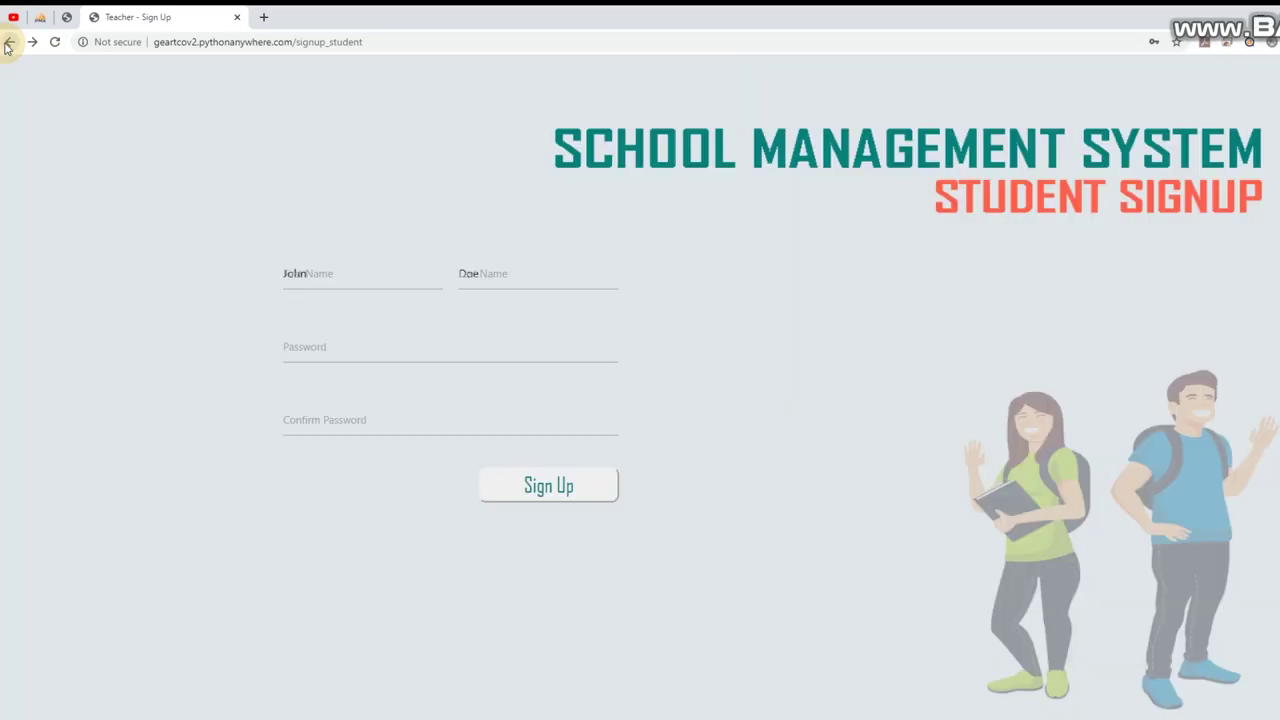
left_click(8, 44)
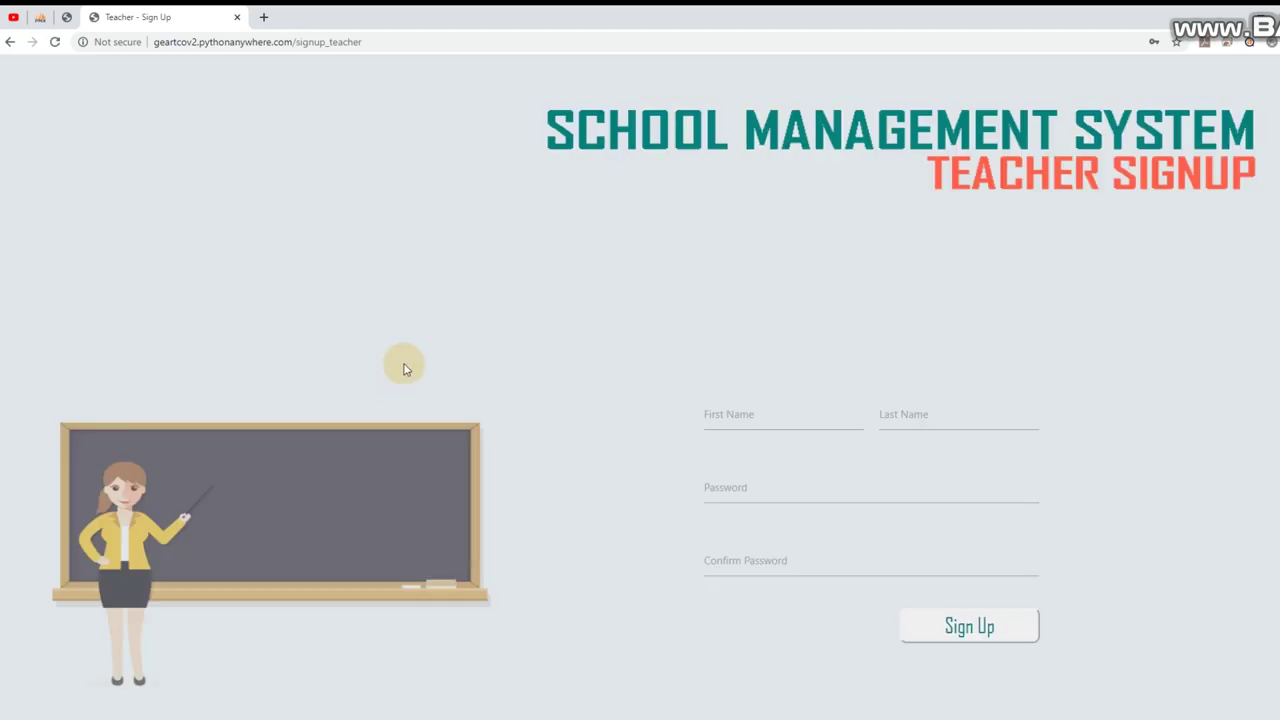
left_click(493, 239)
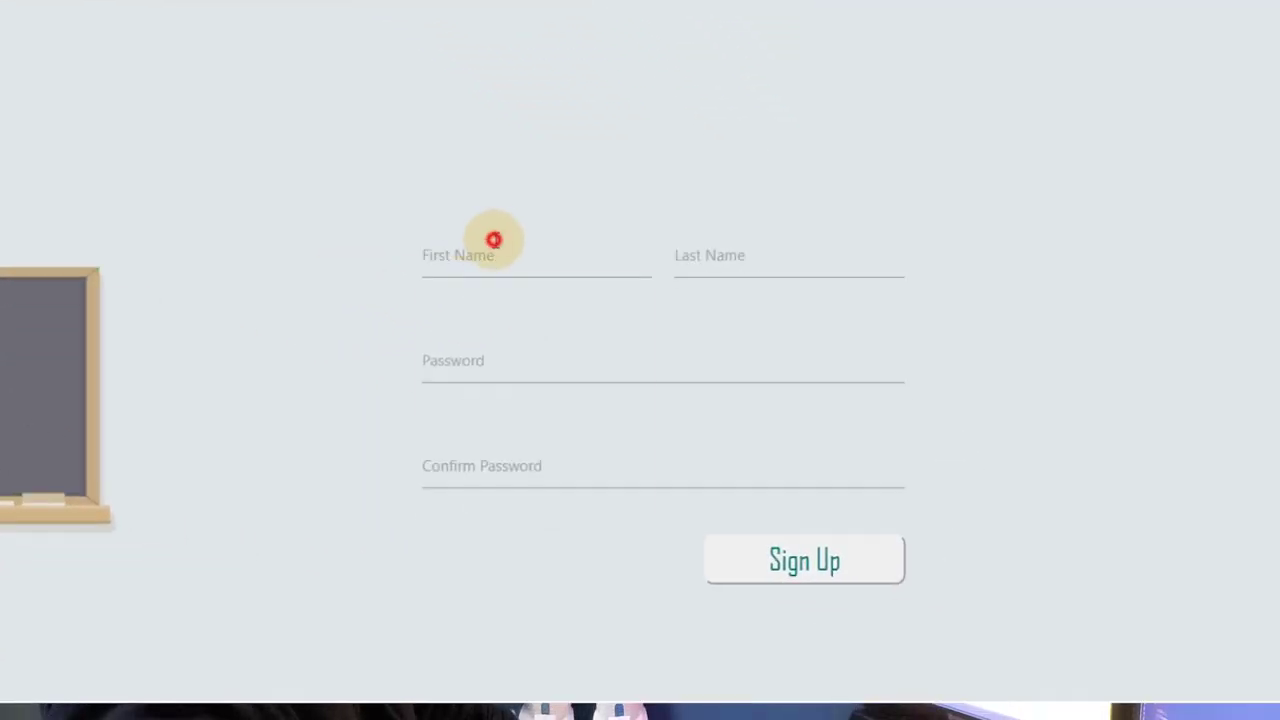
type("J")
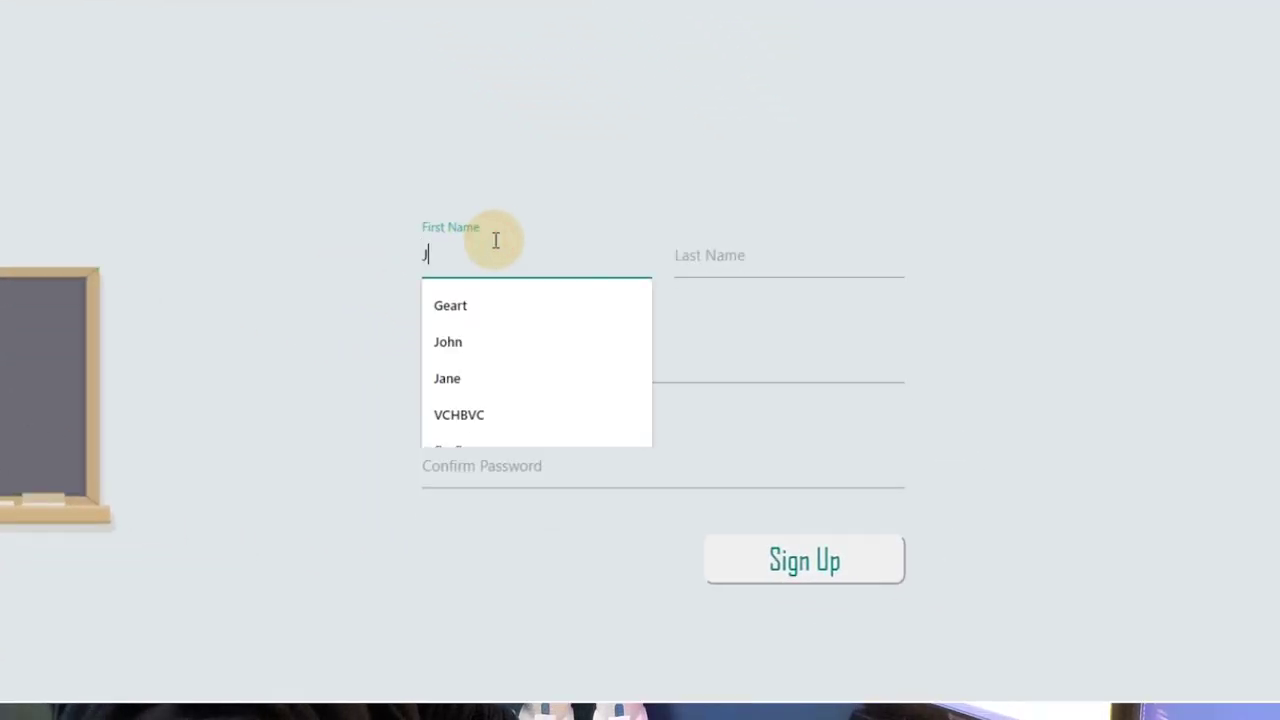
type("ane")
left_click(729, 270)
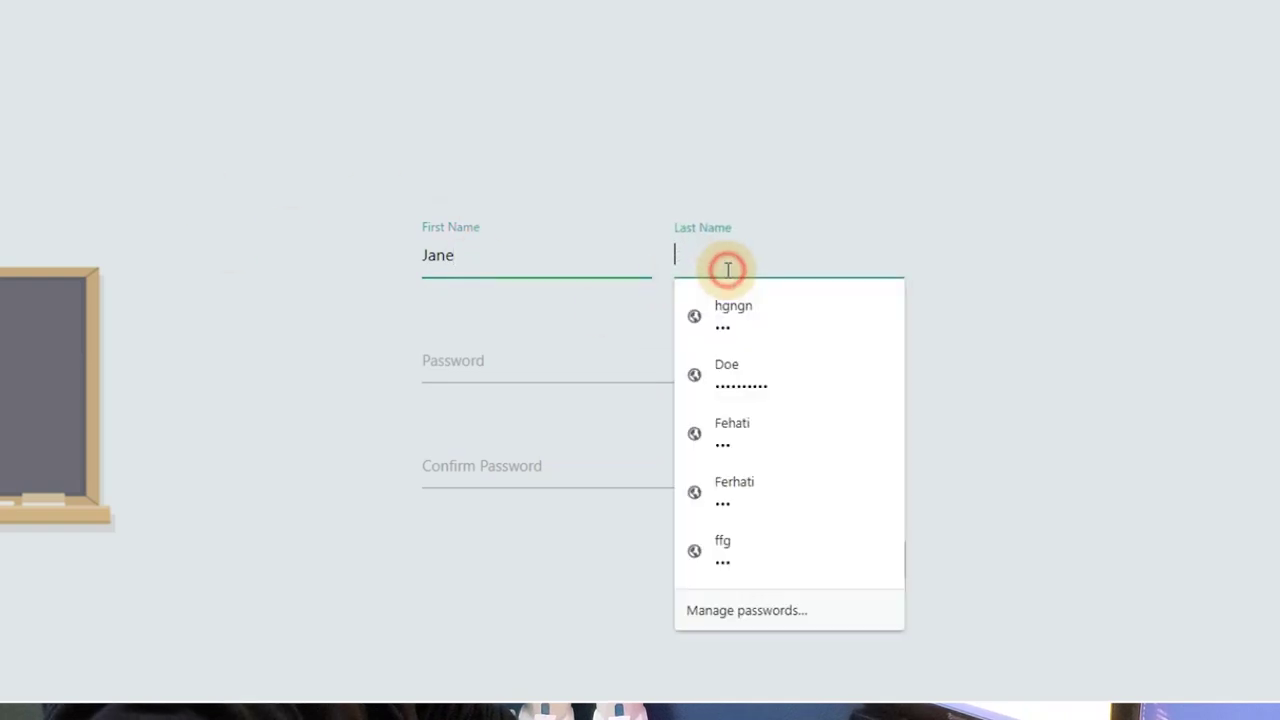
type("Doe")
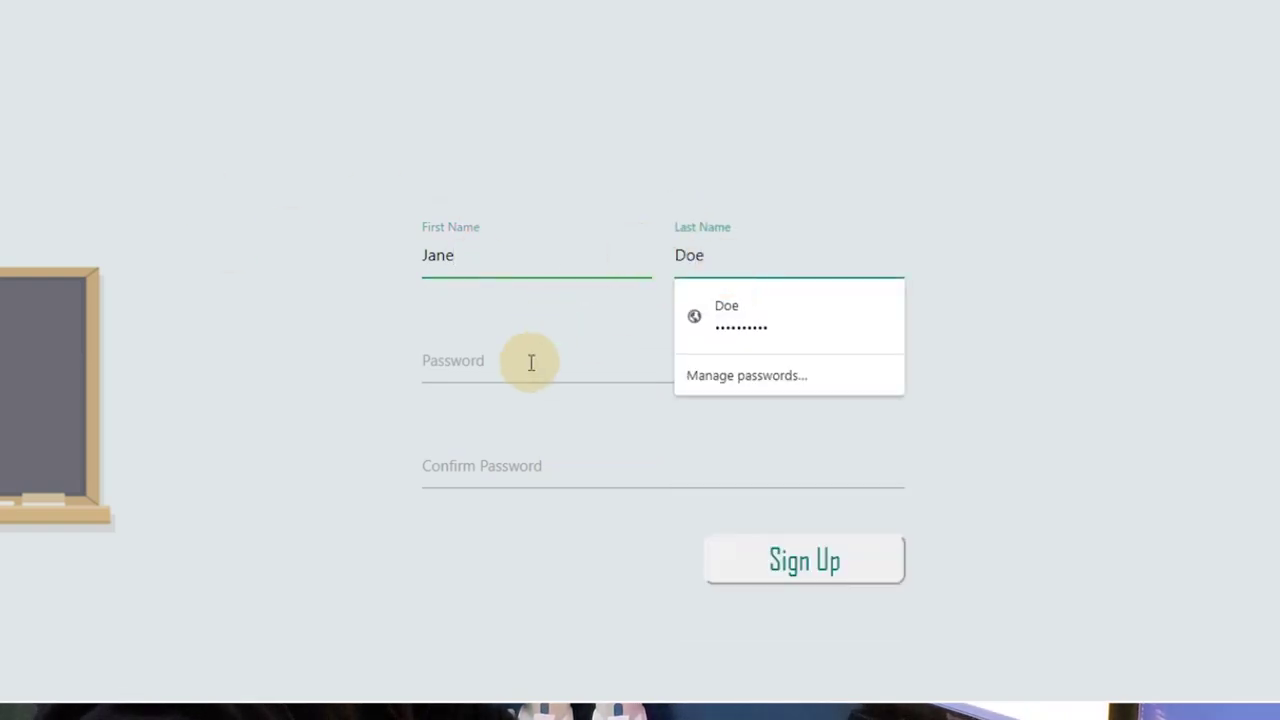
left_click(529, 360)
type("123")
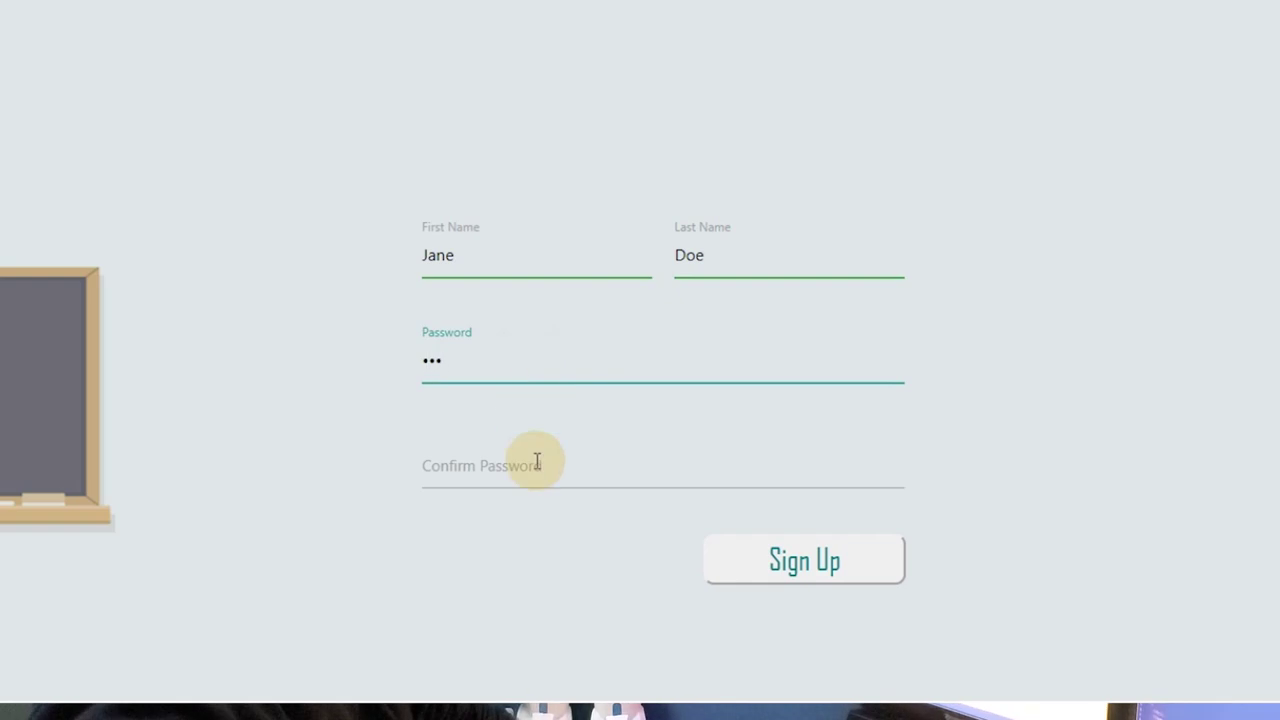
left_click(534, 458)
type("123")
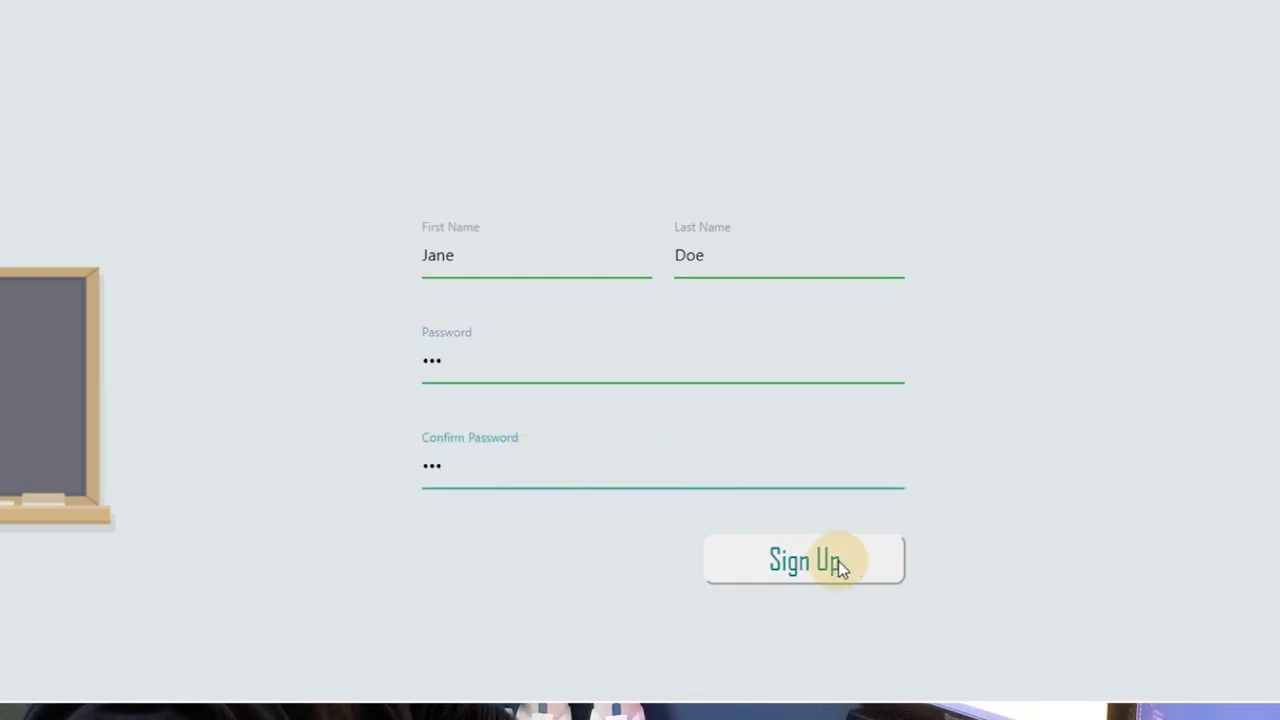
left_click(838, 561)
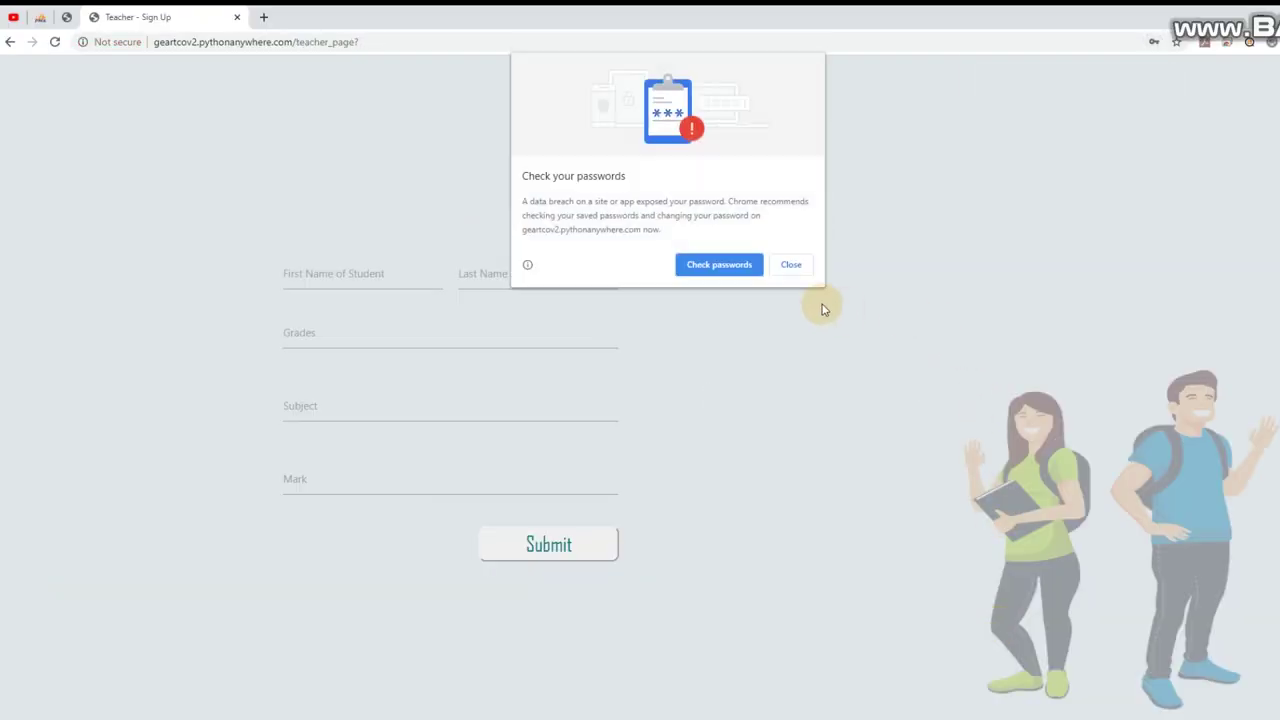
- Dismiss the browser's password breach warning and update-password prompt
left_click(792, 265)
left_click(1140, 272)
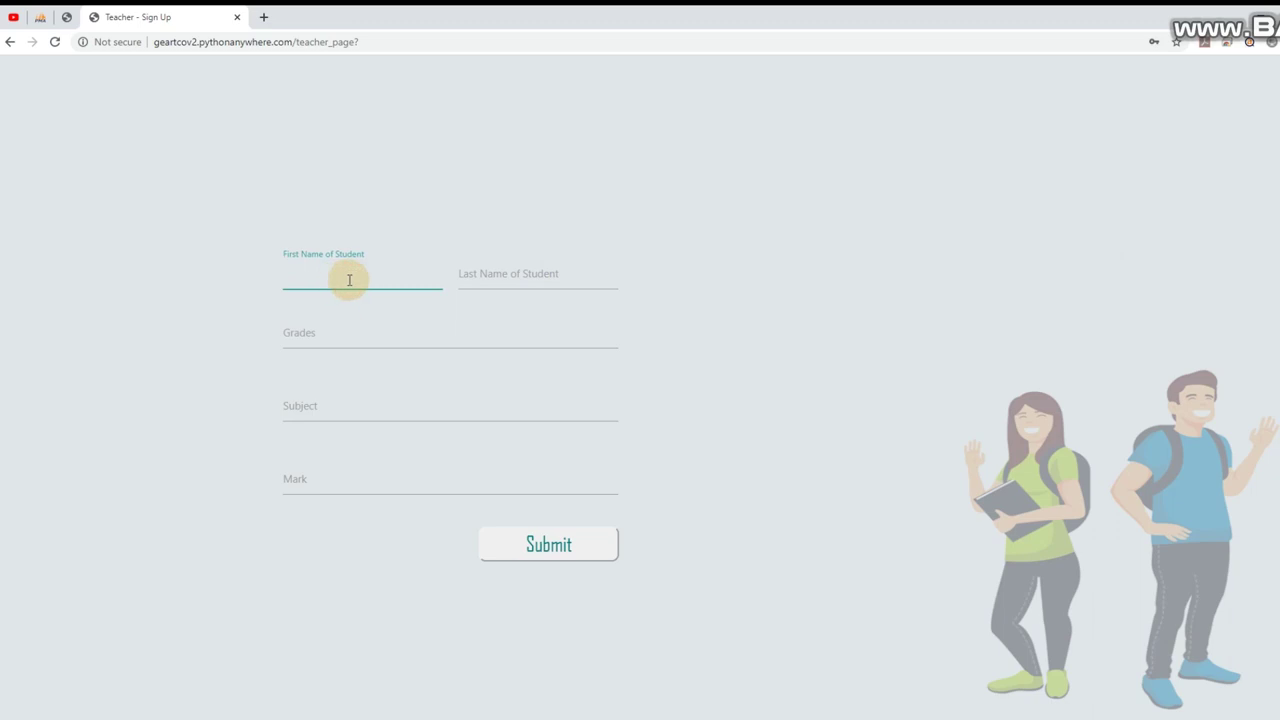
left_click(515, 272)
- Submit a Math mark of 10 for 7th-grader John Doe on the teacher form
left_click(360, 278)
type("J")
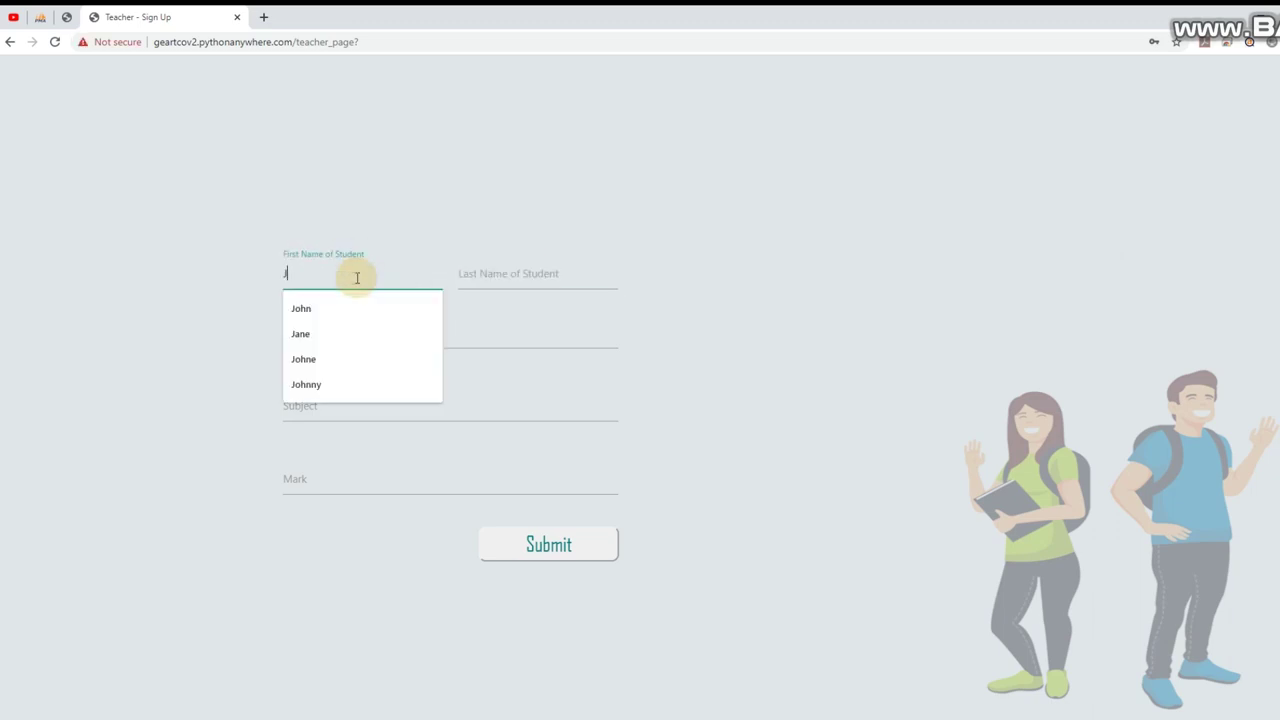
type("ohn")
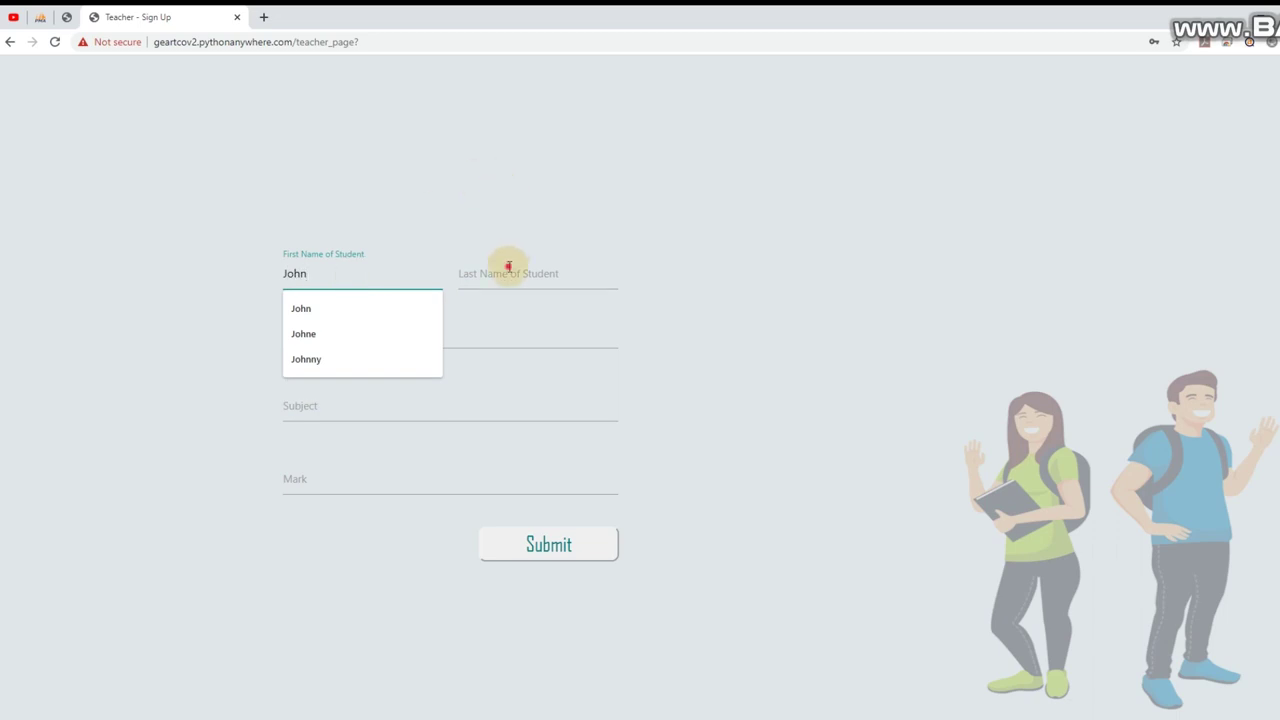
left_click(509, 267)
type("Doe")
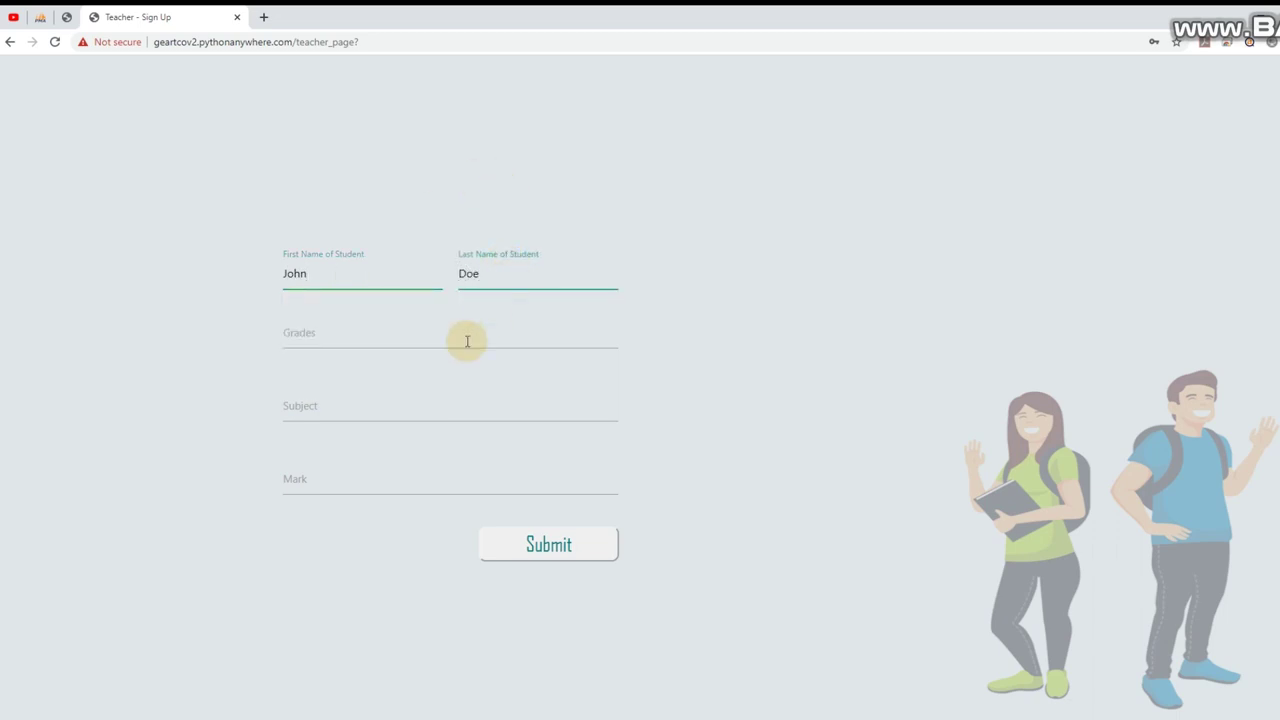
type("7")
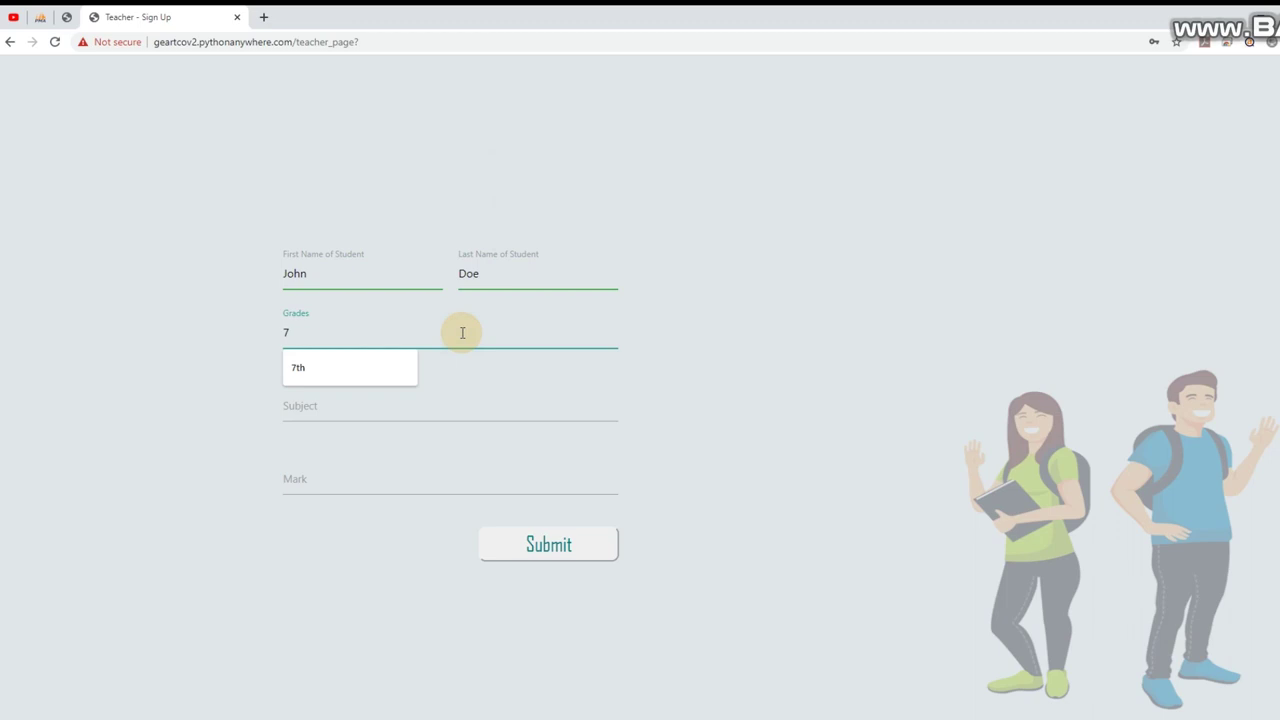
type("th")
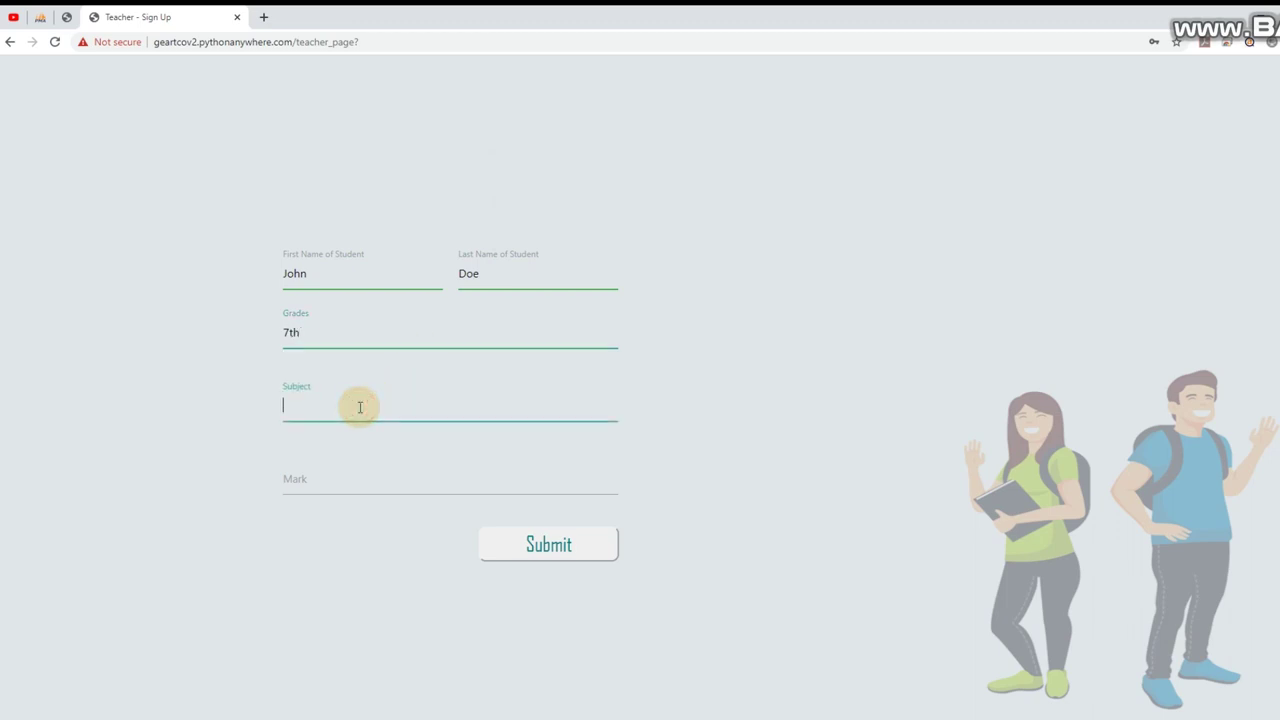
type("Math")
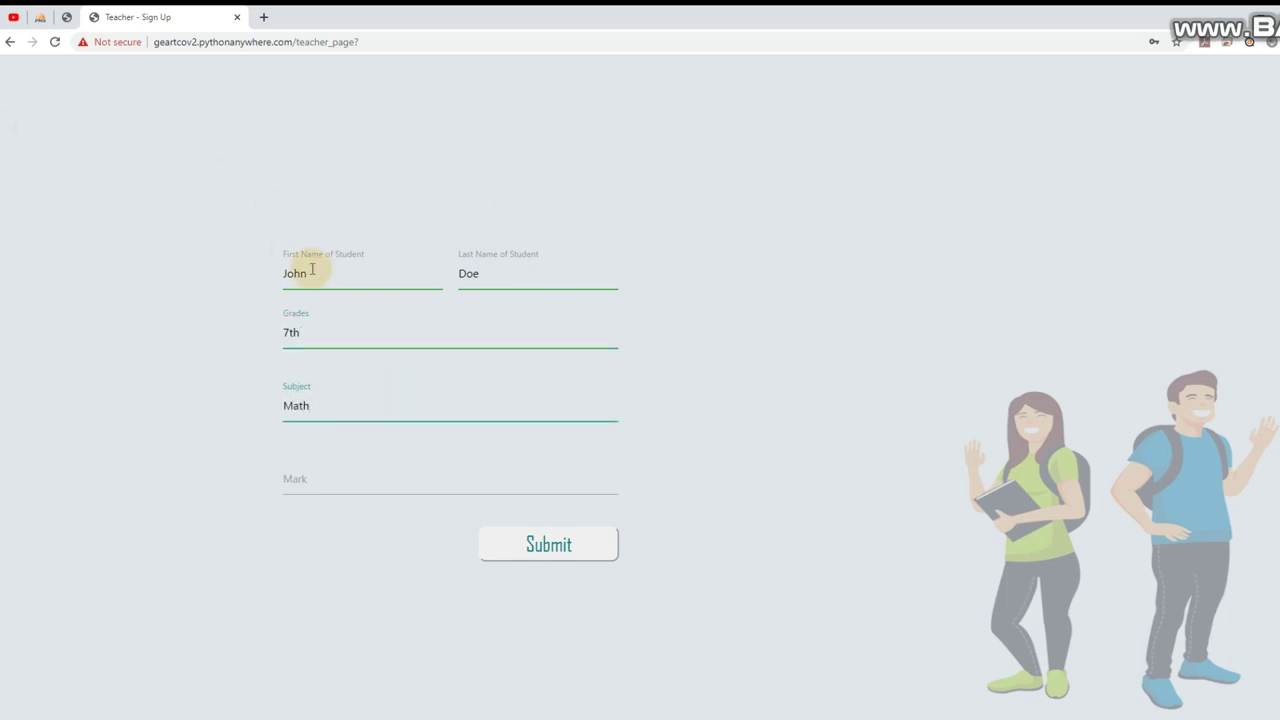
left_click(336, 485)
type("10")
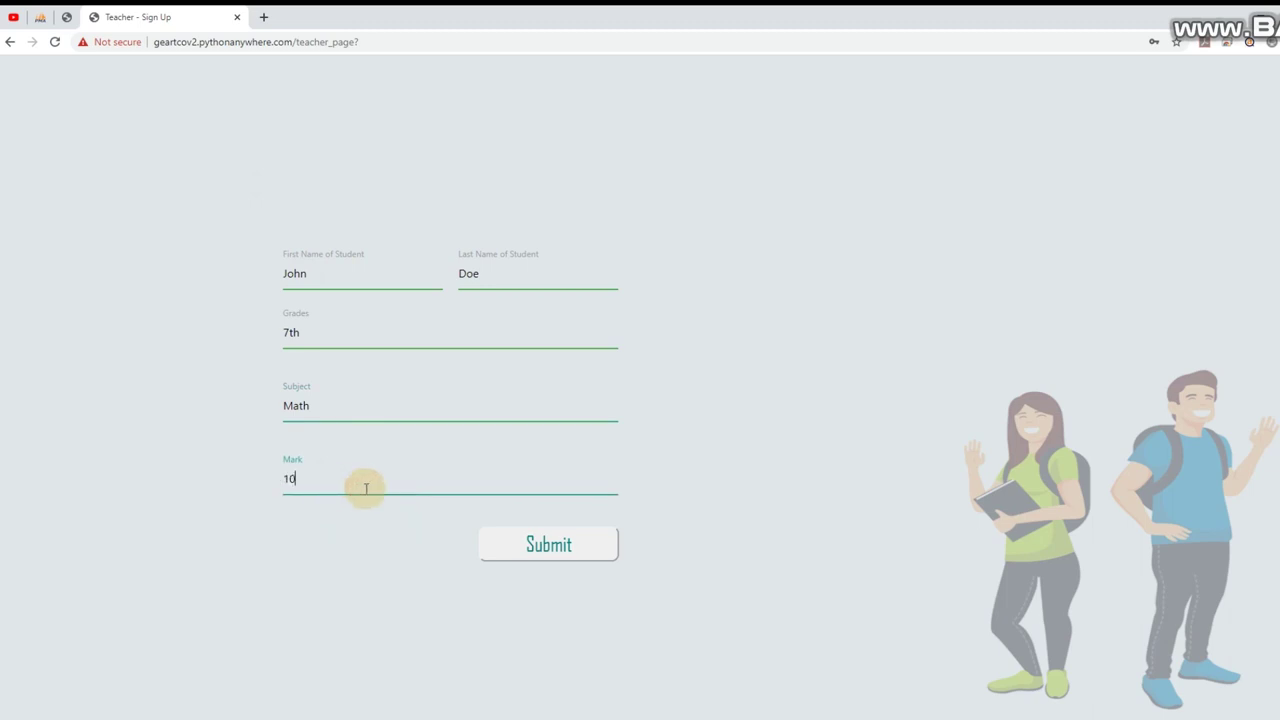
left_click(925, 497)
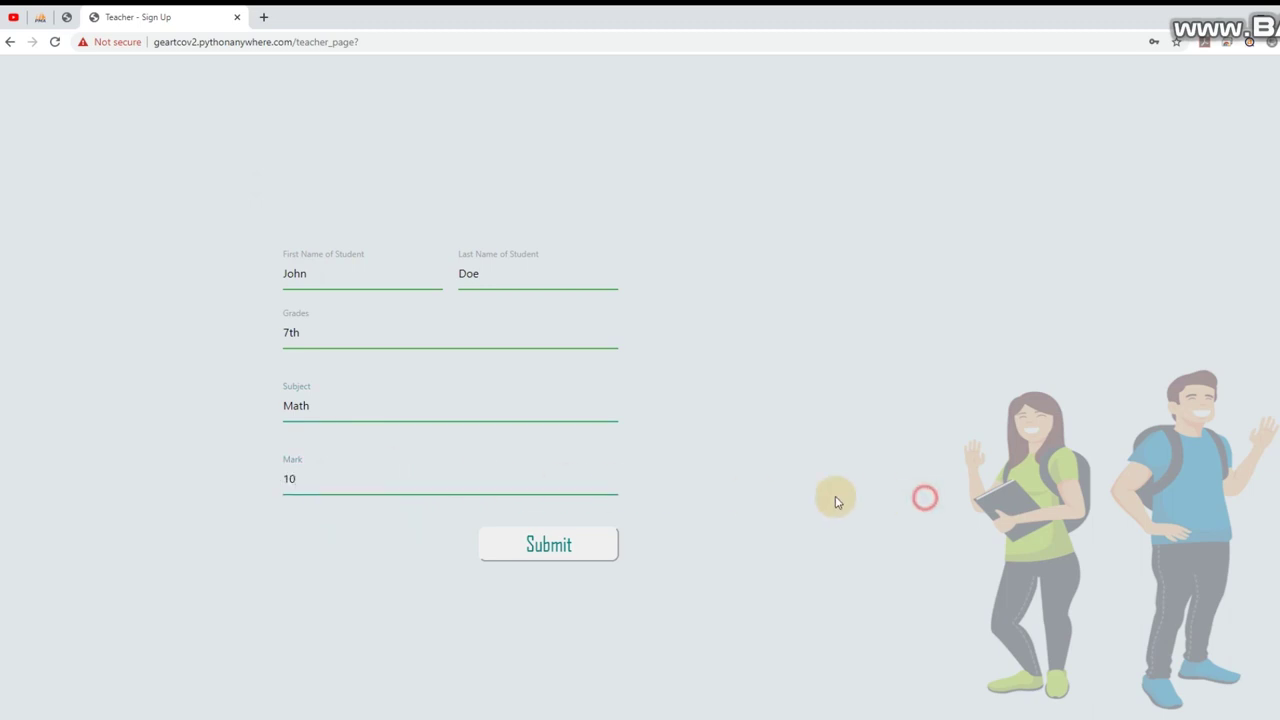
left_click(549, 550)
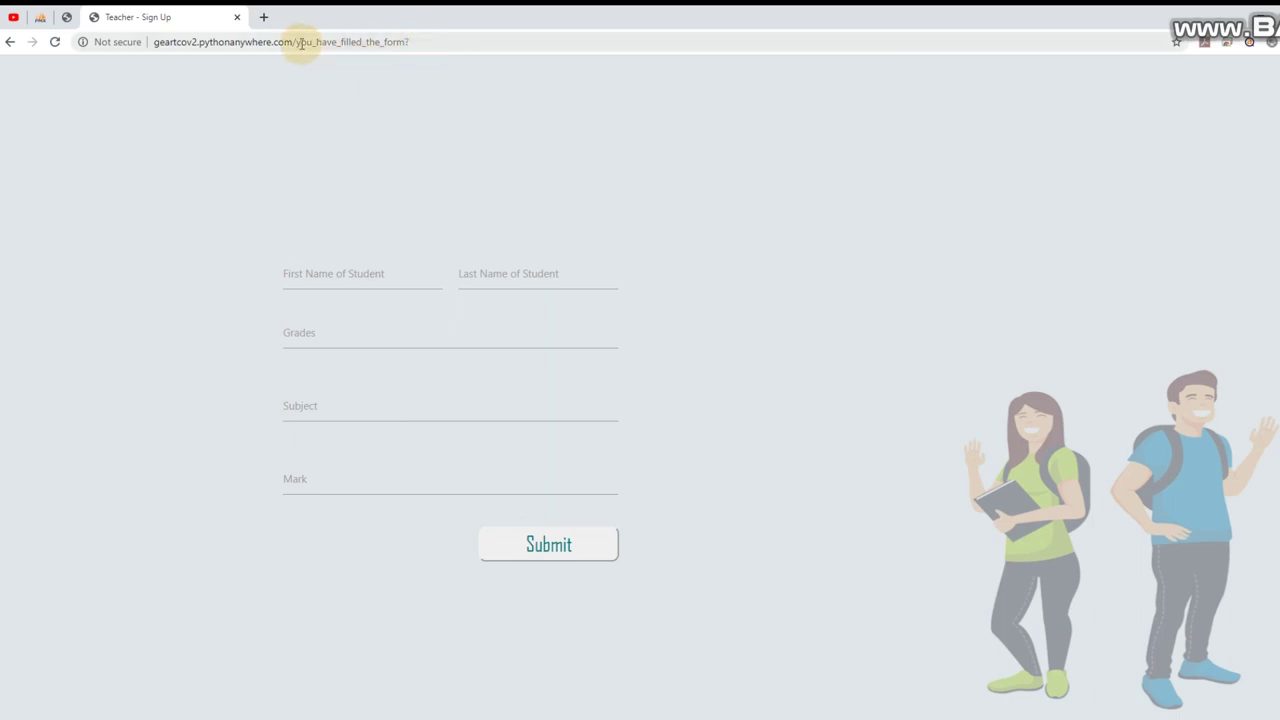
left_click_drag(297, 43, 438, 80)
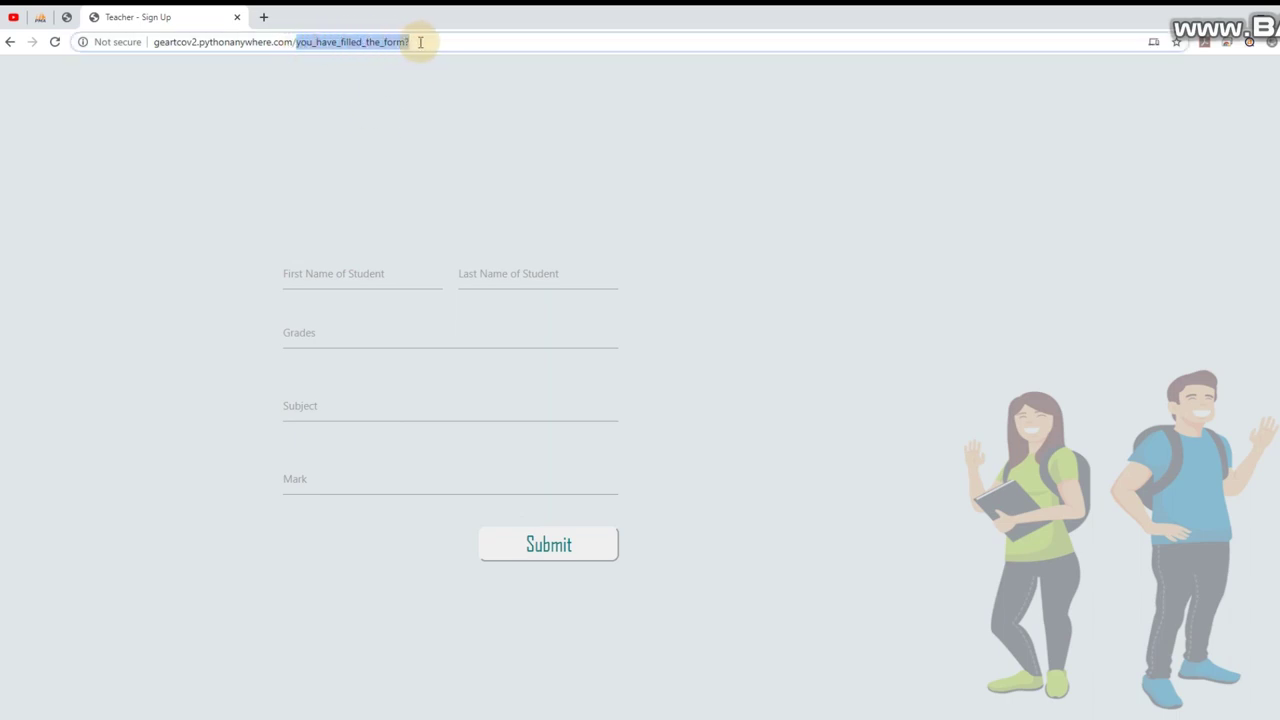
left_click(445, 86)
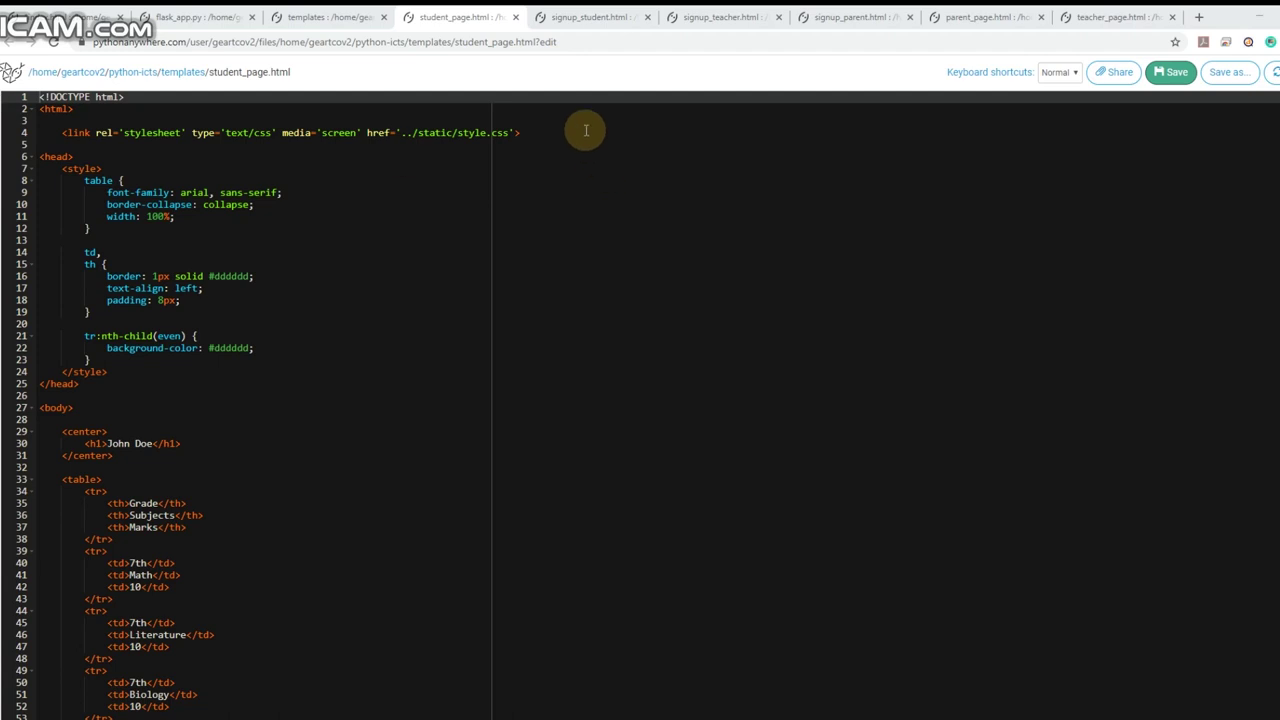
- Switch to the teacher_page.html tab to view the teacher page code
left_click(1118, 12)
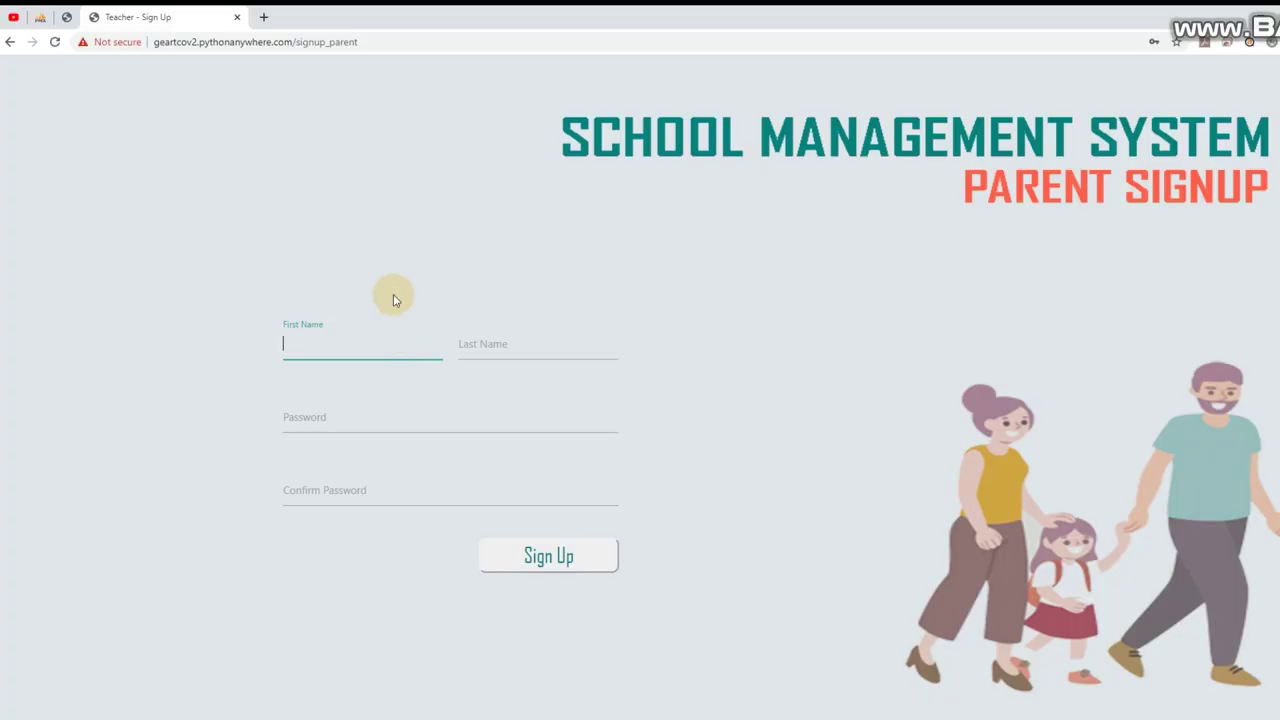
left_click(410, 212)
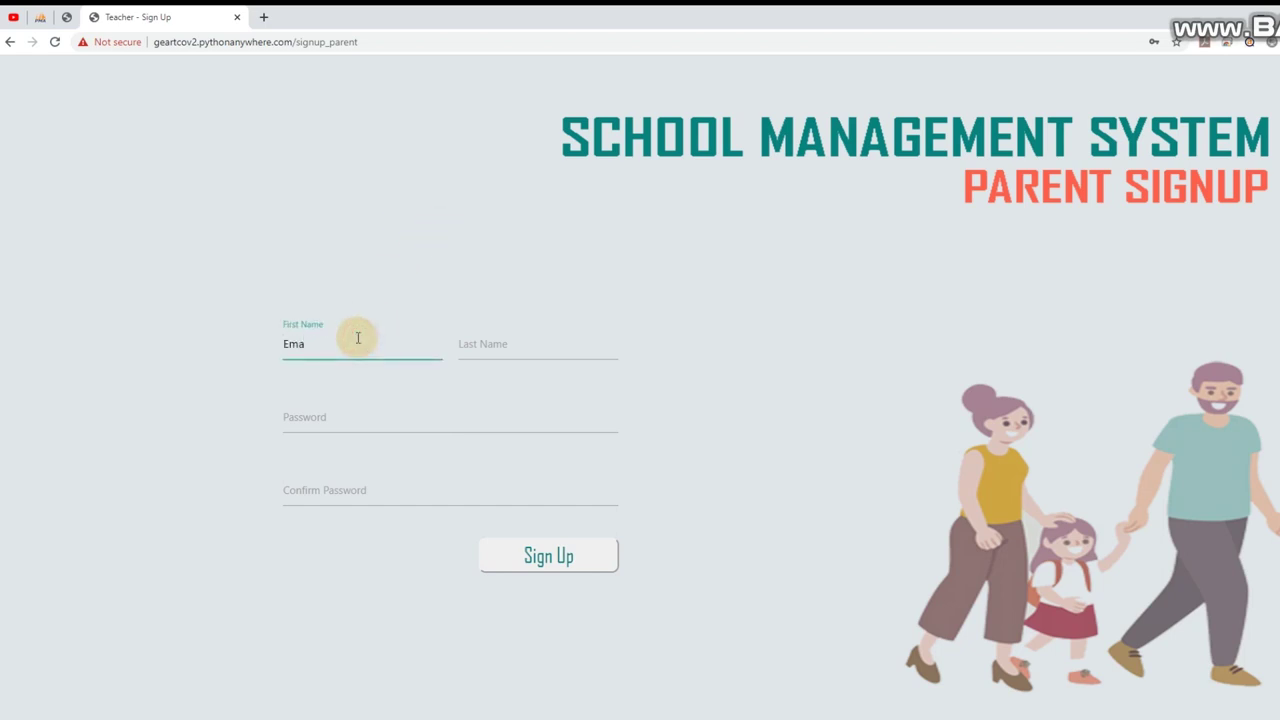
type("m")
left_click(516, 343)
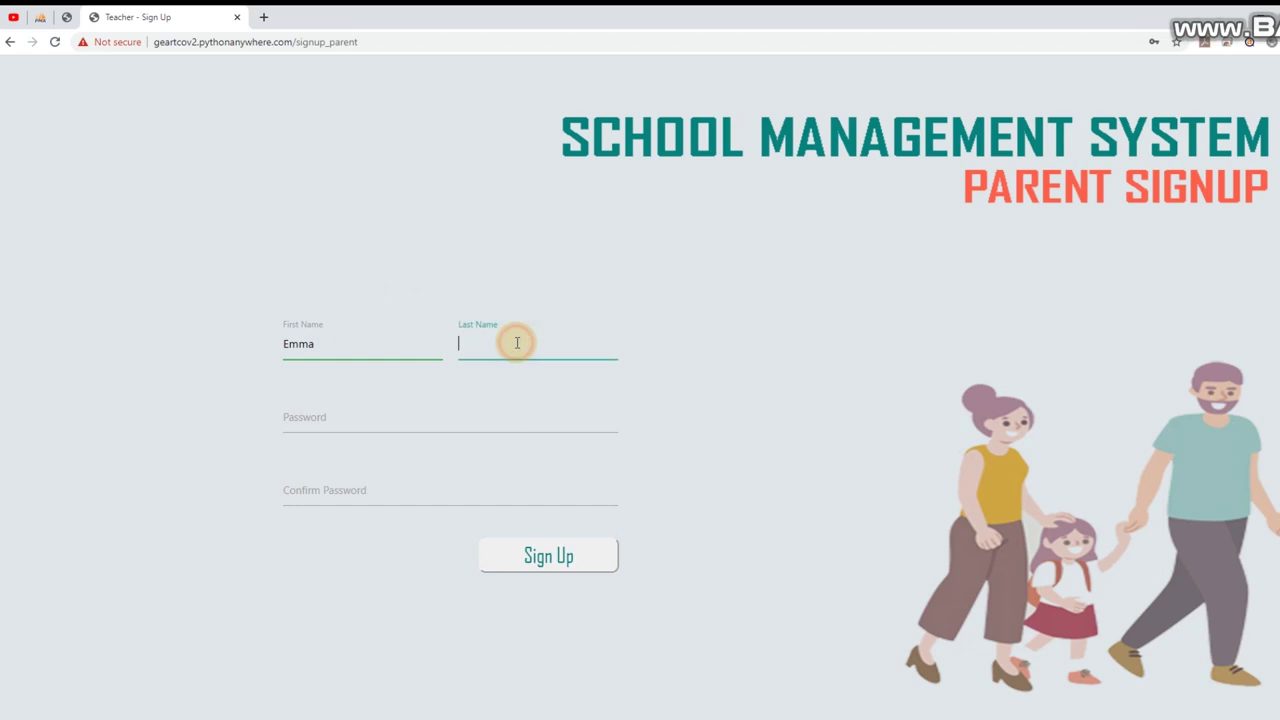
type("Doe")
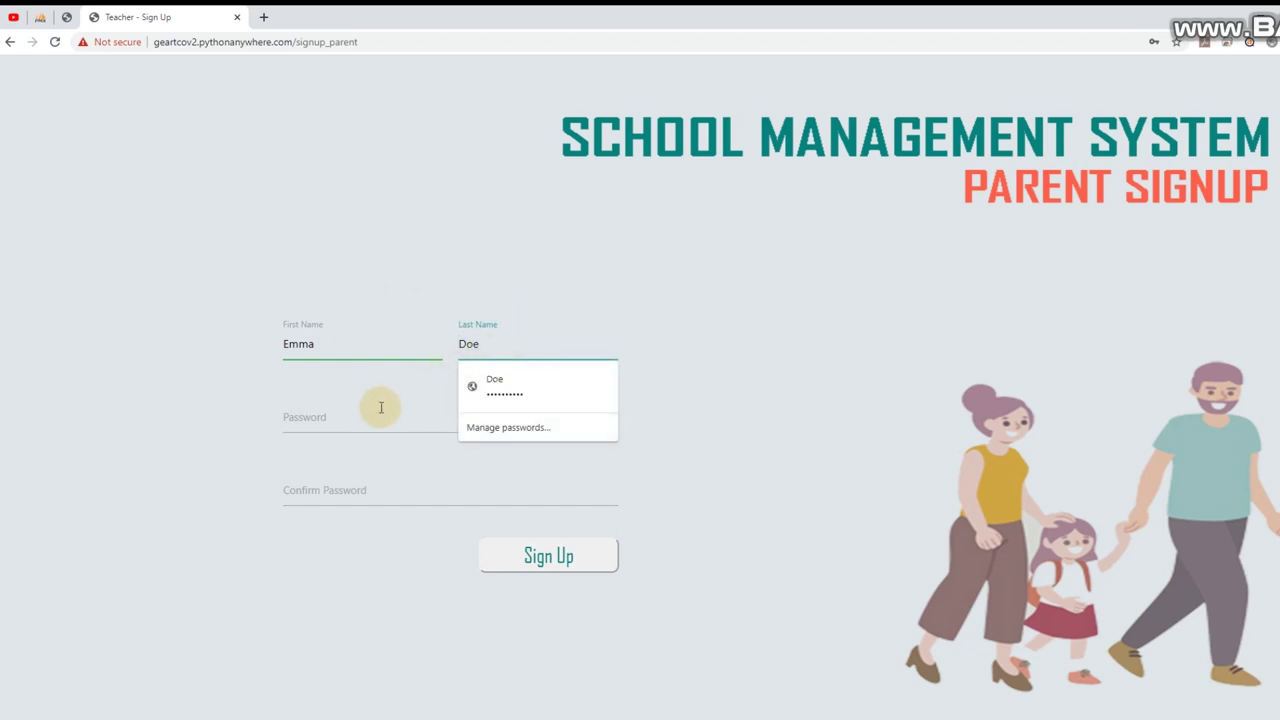
left_click(380, 407)
type("123")
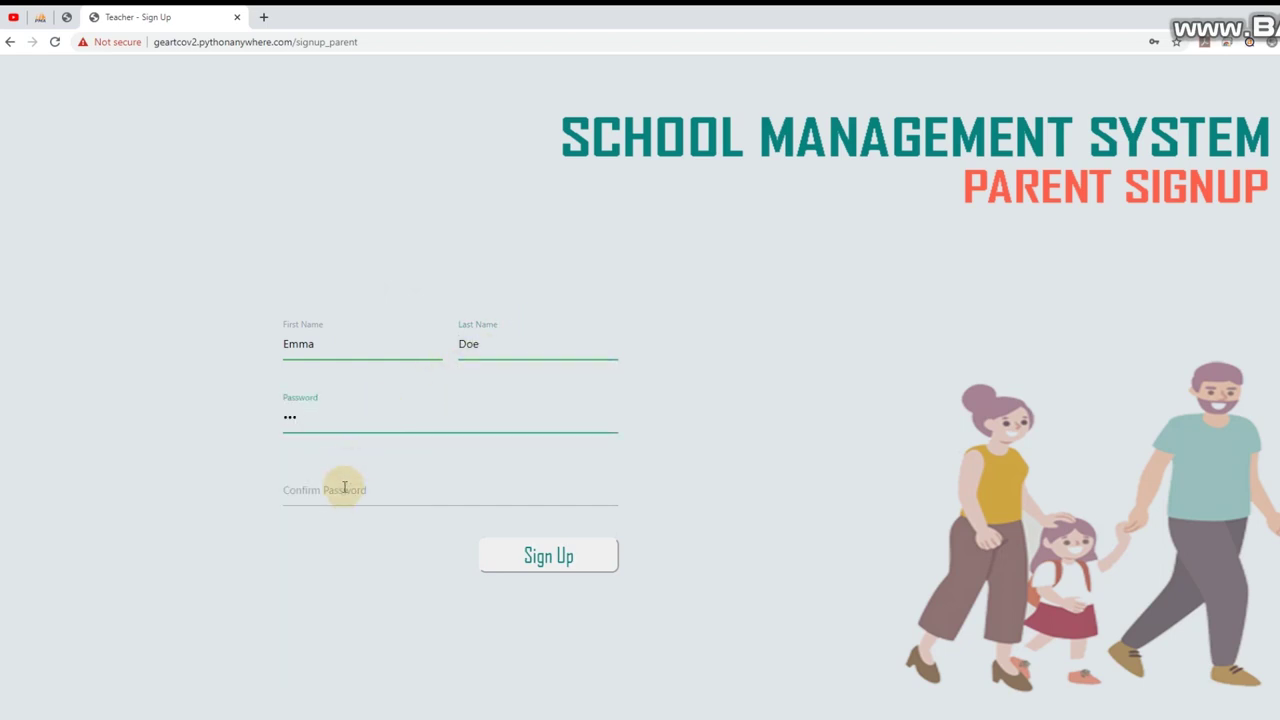
left_click(338, 476)
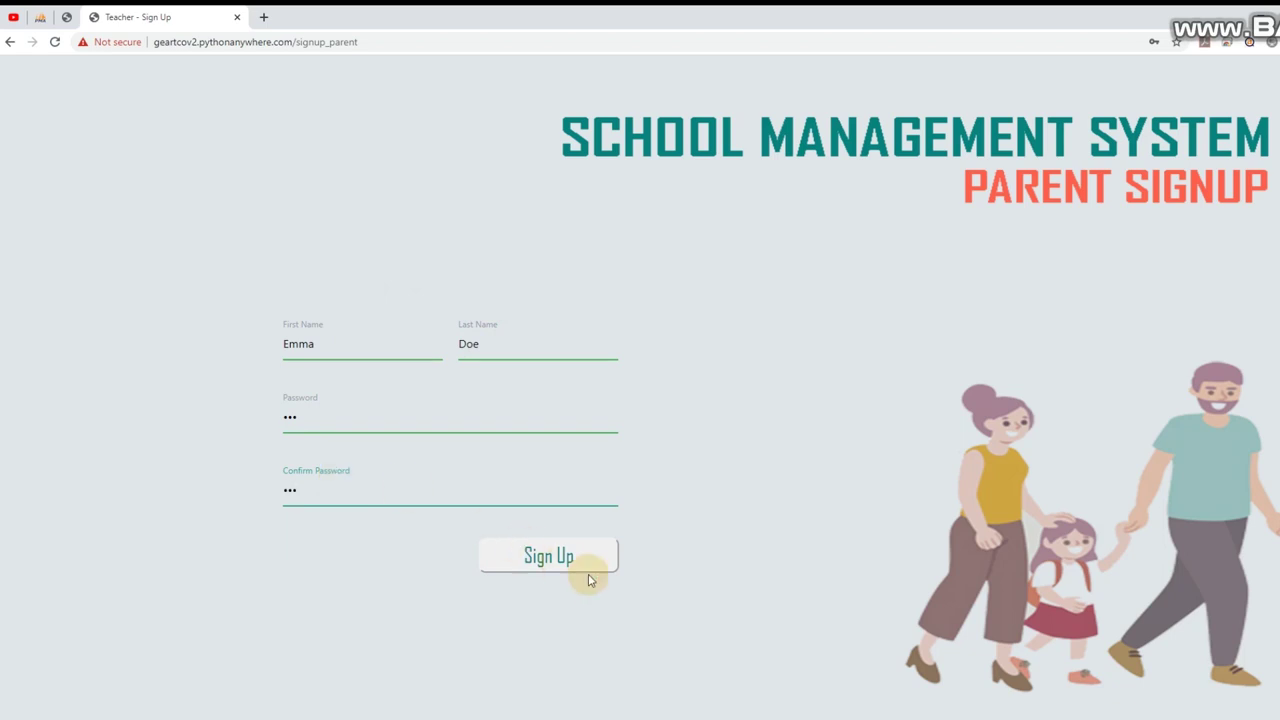
left_click(561, 556)
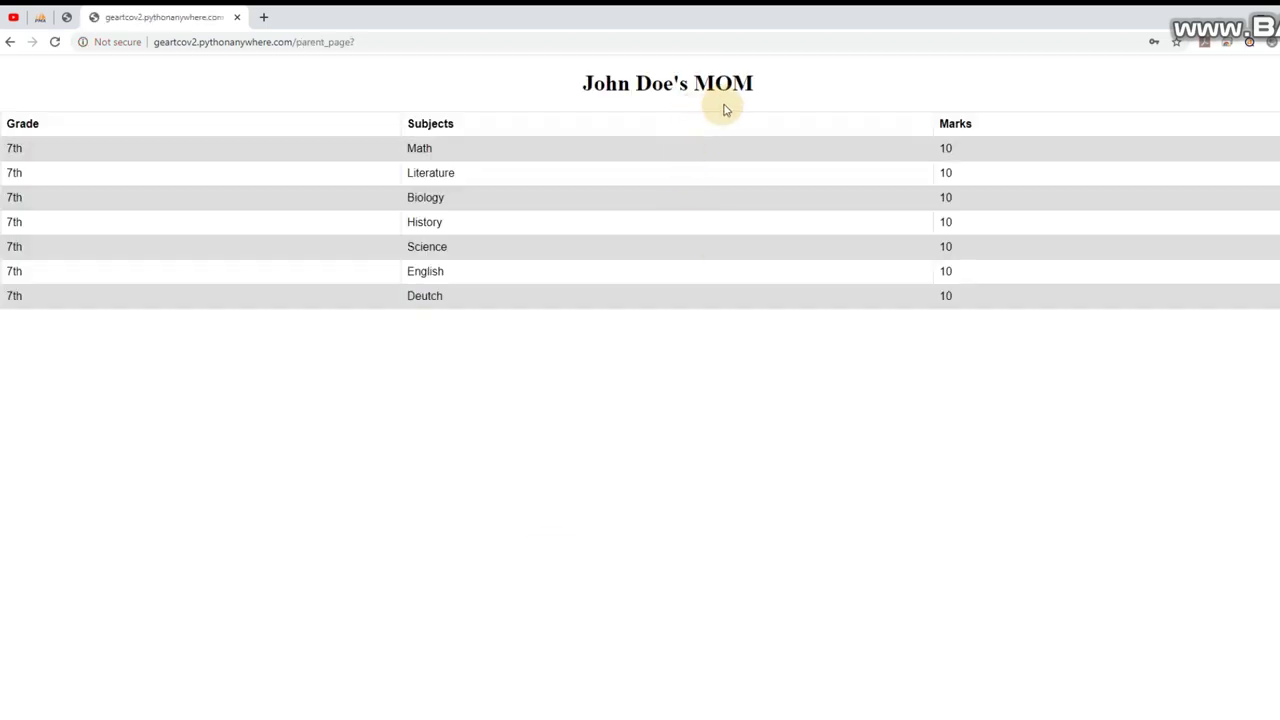